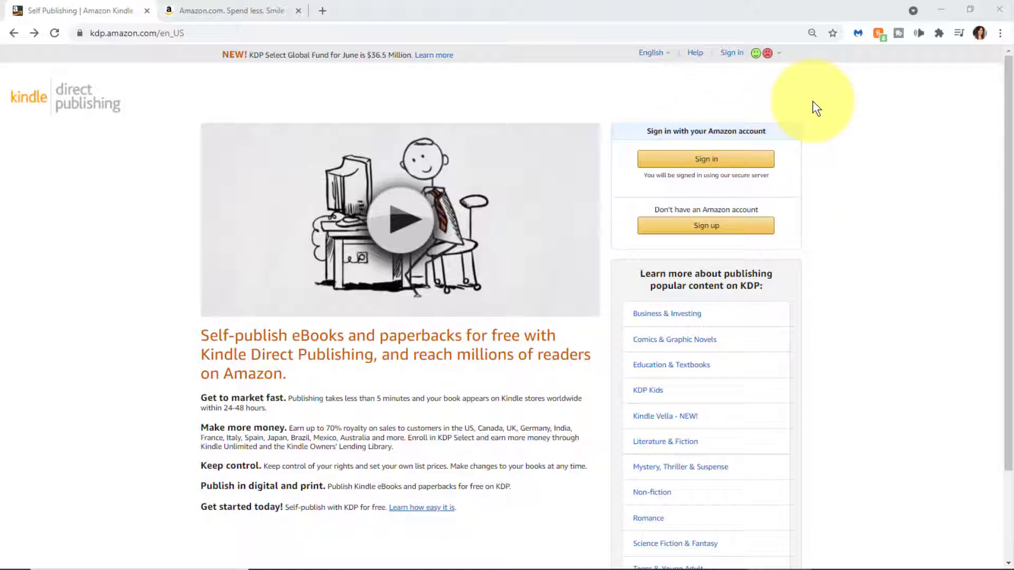
left_click(250, 17)
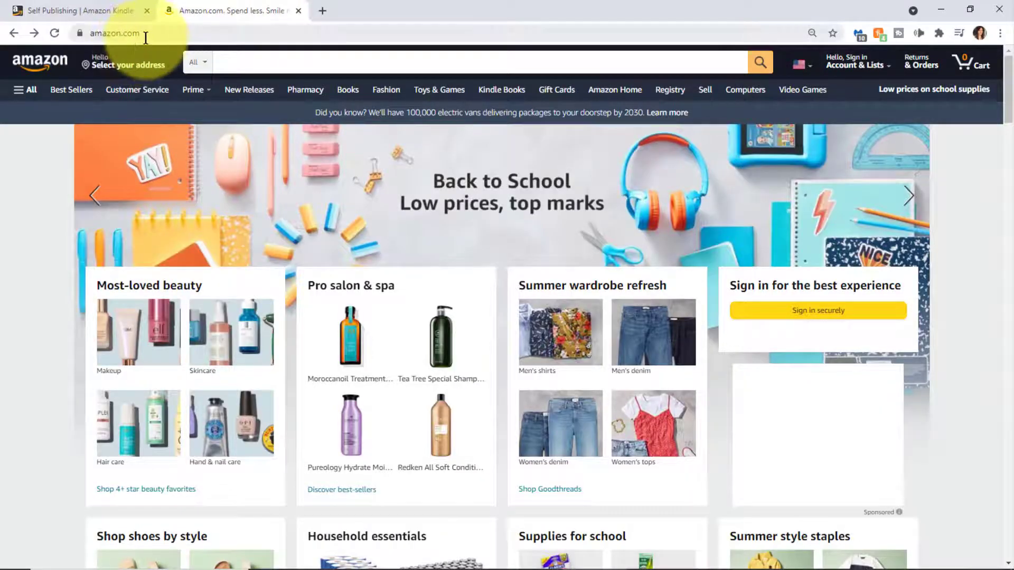
mouse_move(857, 69)
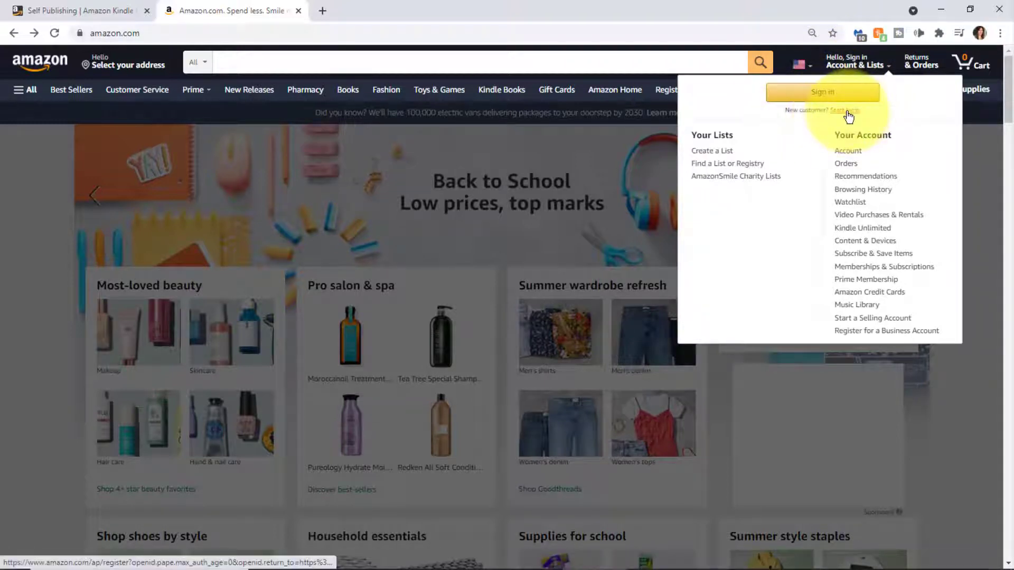
left_click(849, 114)
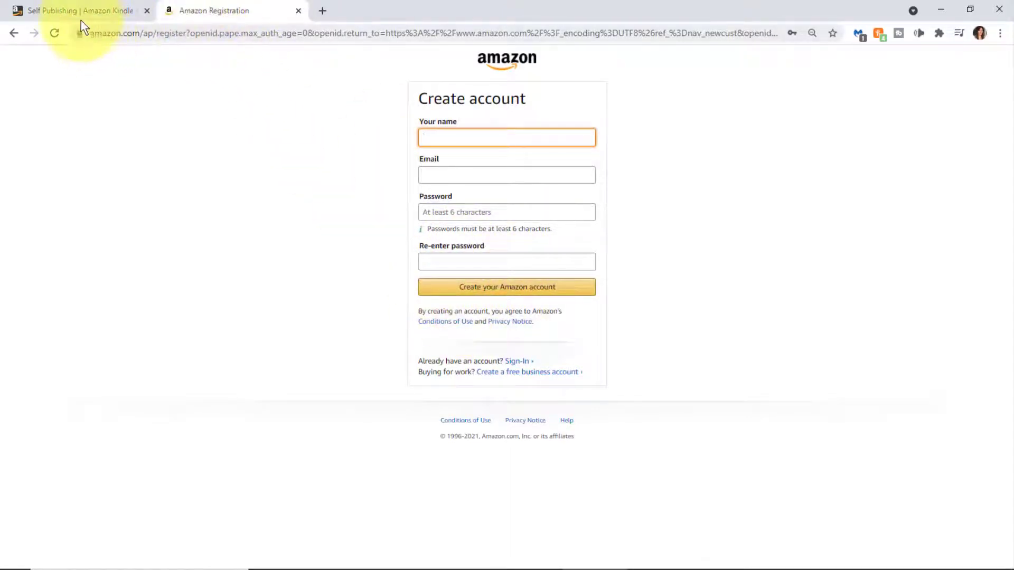
left_click(95, 19)
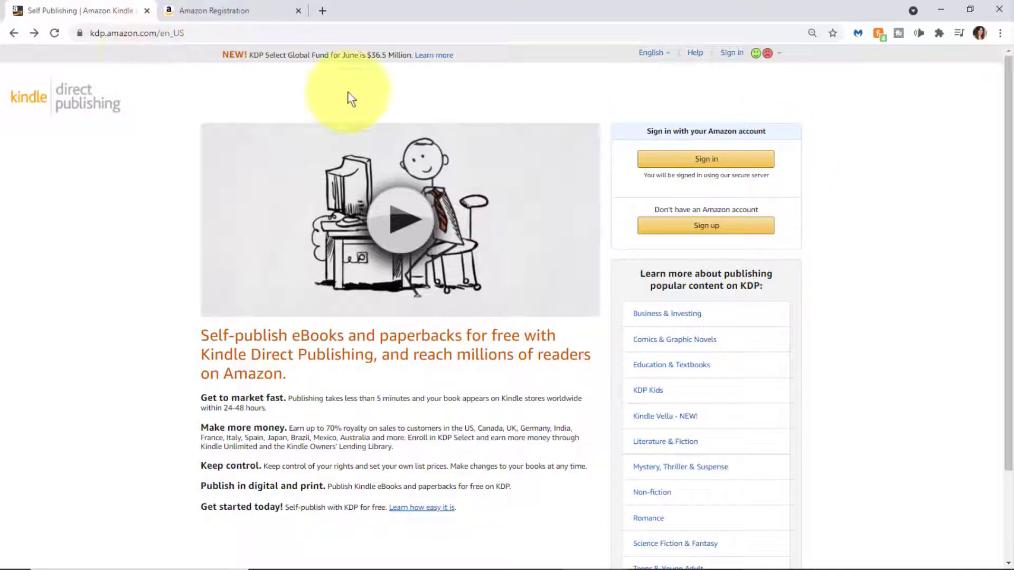
Sign in to KDP with the saved Amazon login, with 'Keep me signed in' ticked
left_click(709, 165)
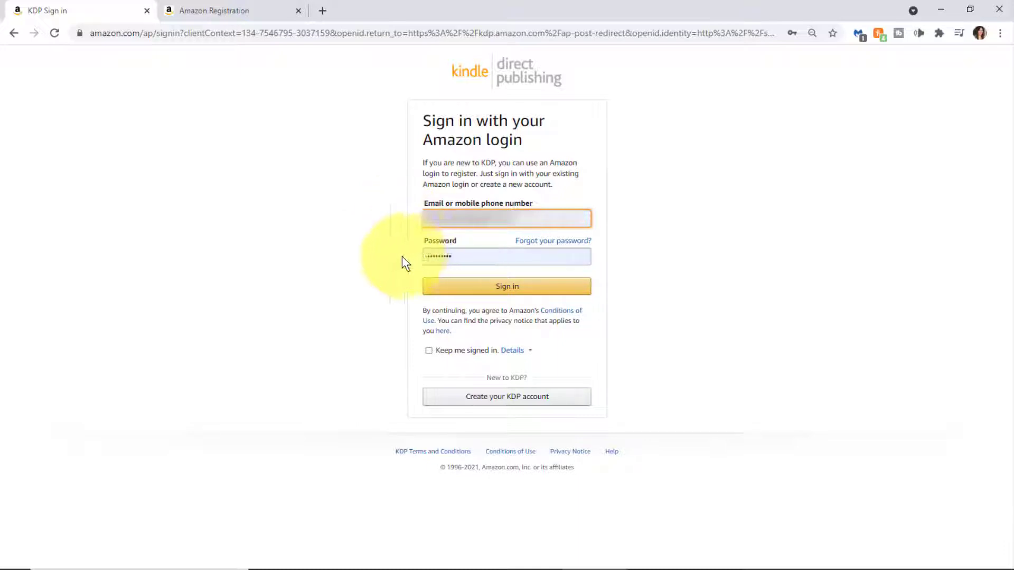
left_click(429, 350)
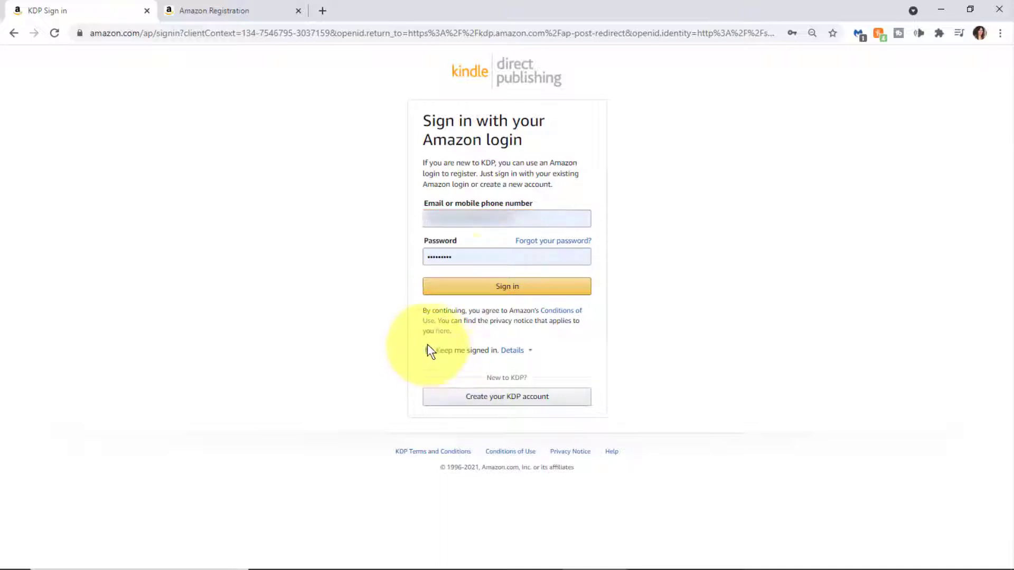
left_click(515, 291)
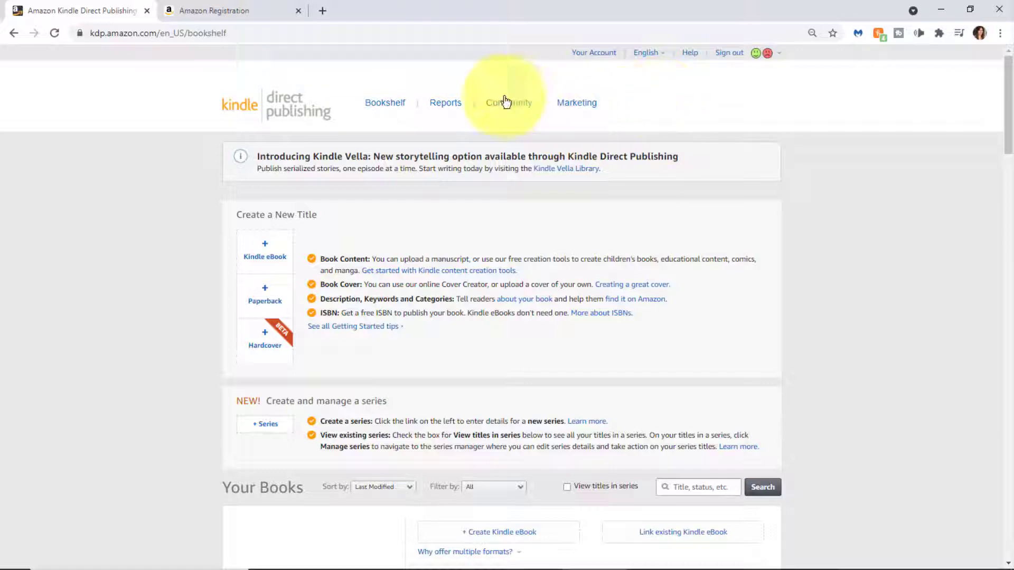
left_click(651, 57)
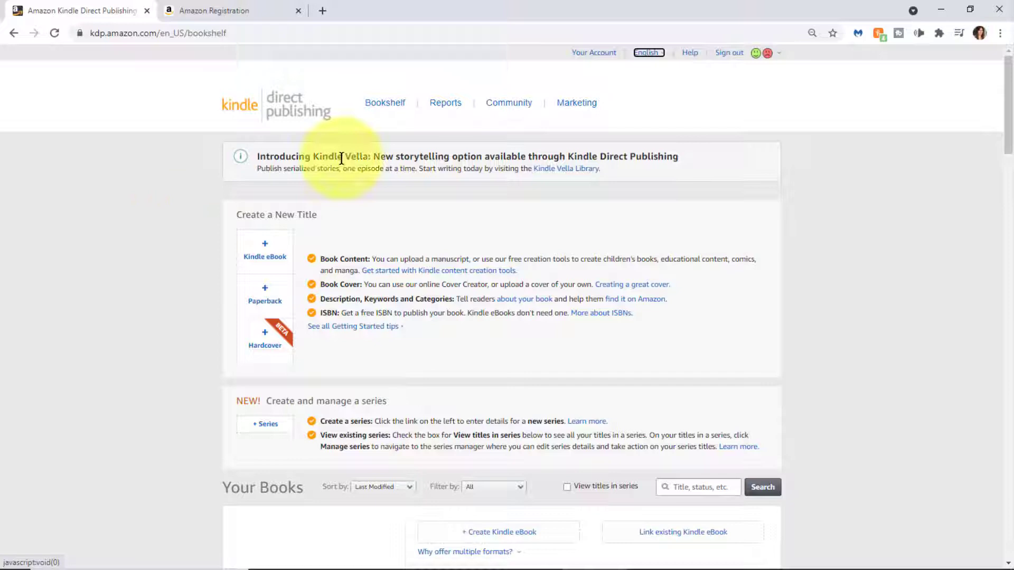
left_click(388, 107)
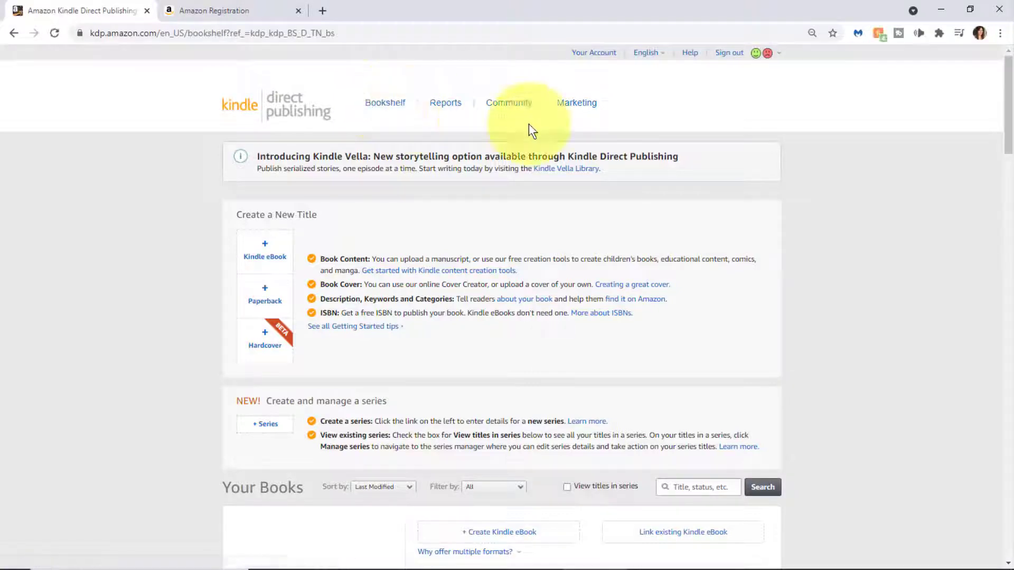
Scroll the Bookshelf down to the Your Books list of live and draft titles
left_click_drag(1010, 96, 1012, 124)
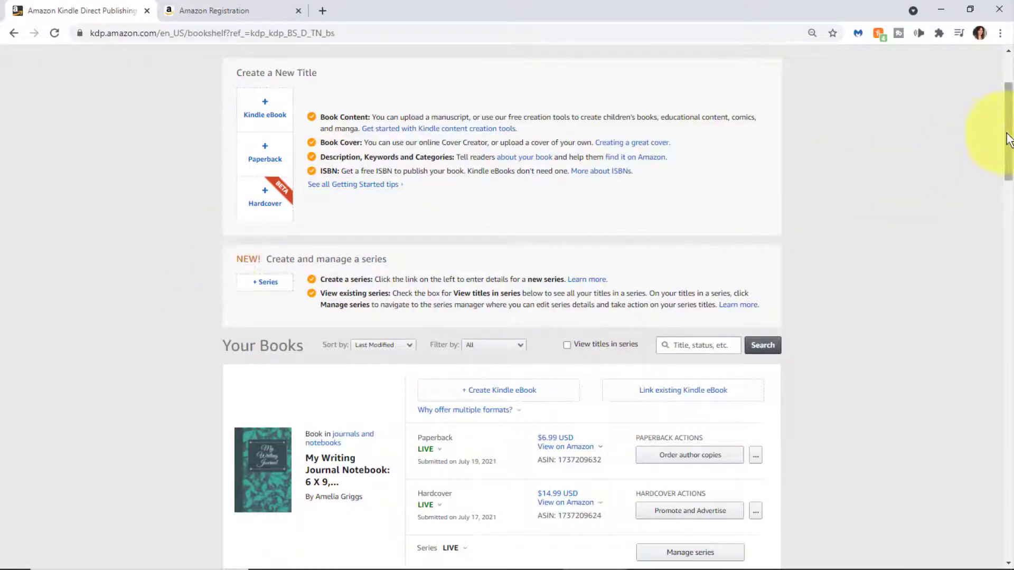
left_click_drag(1007, 139, 1010, 195)
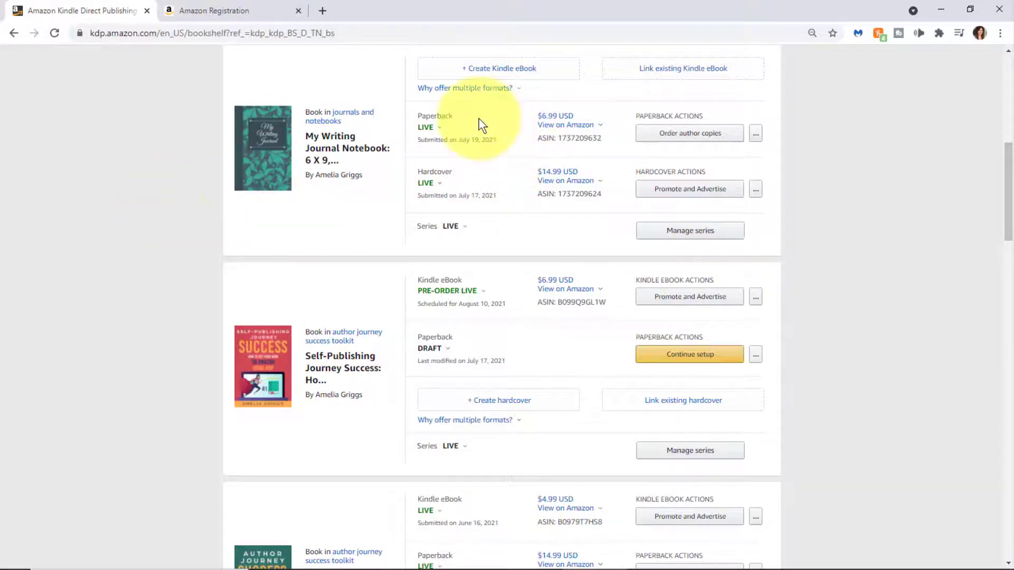
Check the explanations of the LIVE, PRE-ORDER LIVE and DRAFT statuses
left_click(430, 130)
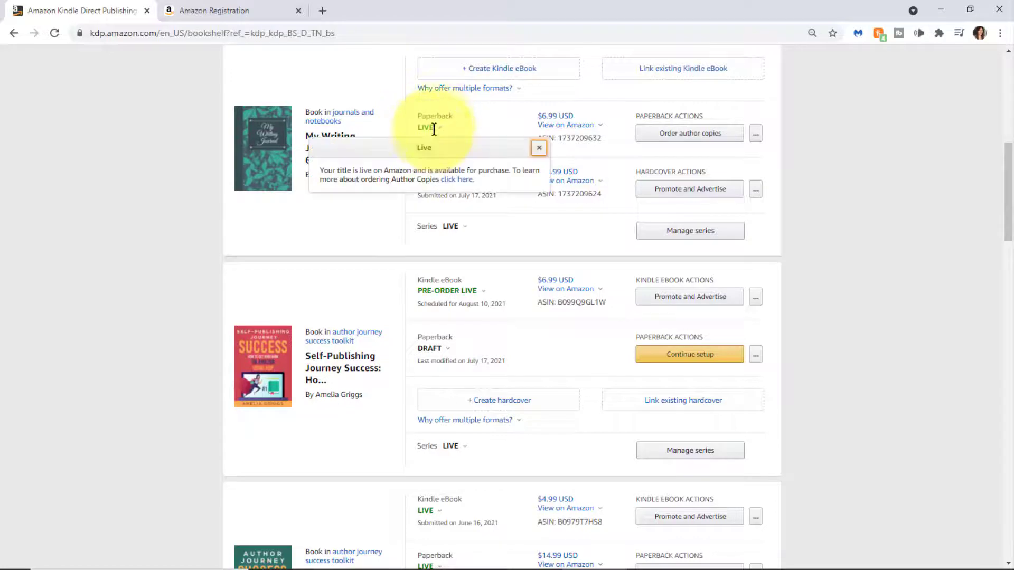
left_click(444, 296)
left_click(438, 290)
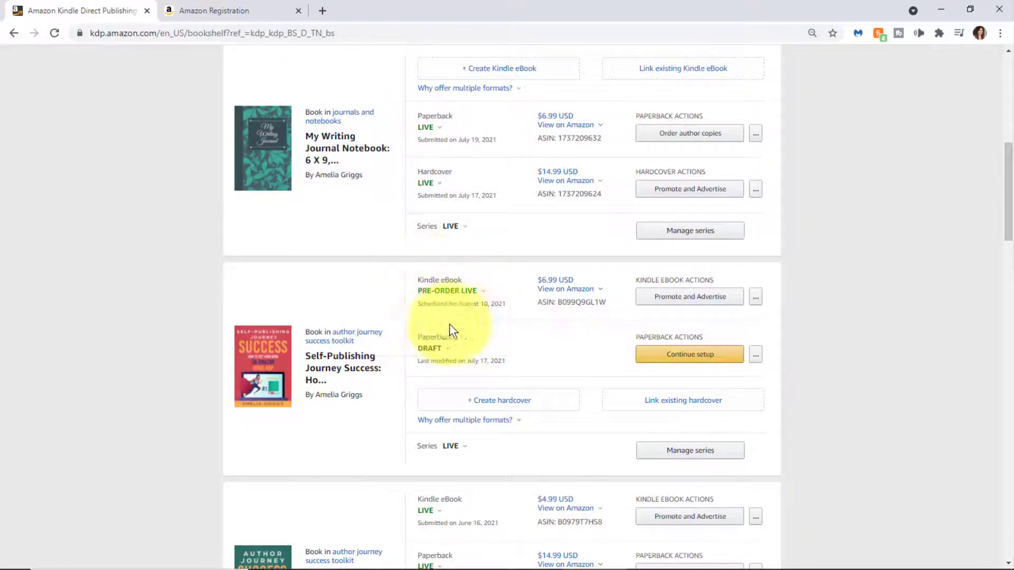
left_click(423, 348)
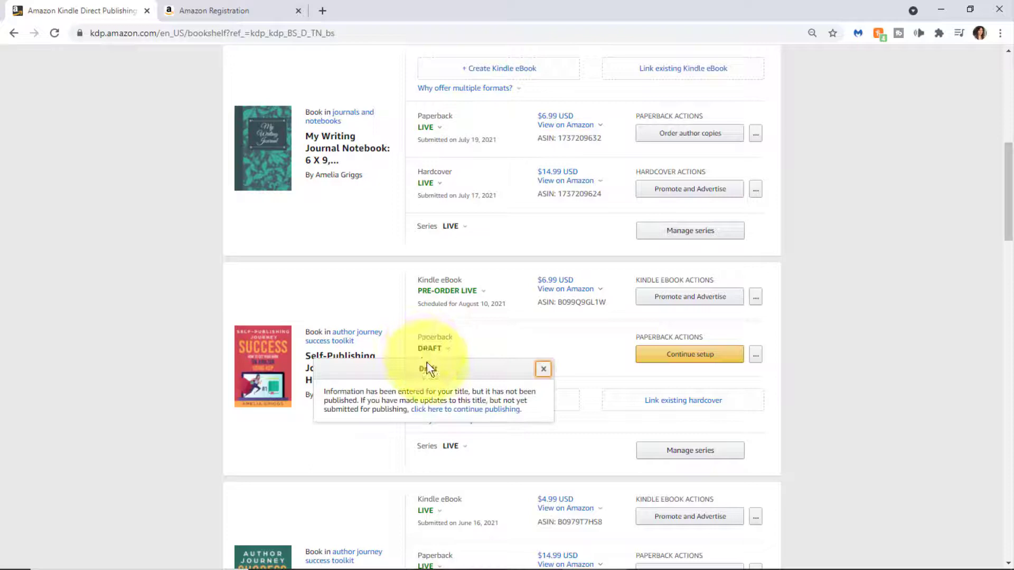
left_click(517, 103)
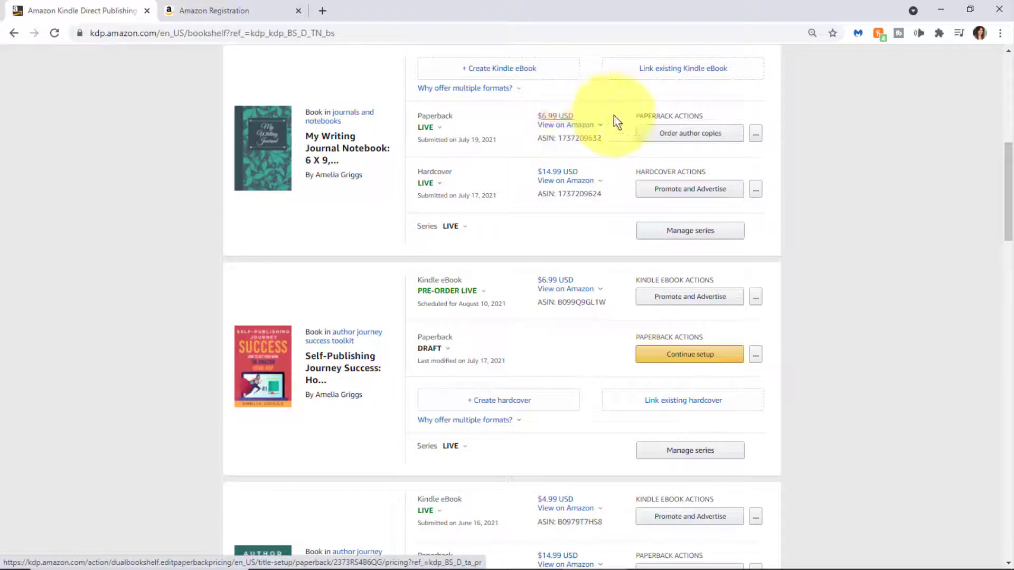
View the paperback's available actions, then scroll to the bottom of the book list
left_click(757, 137)
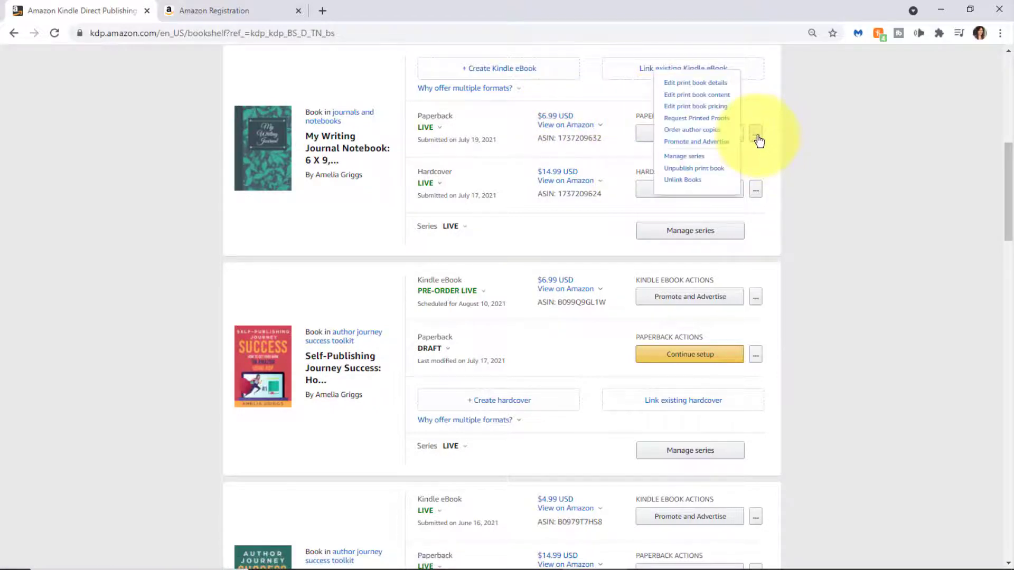
left_click(800, 145)
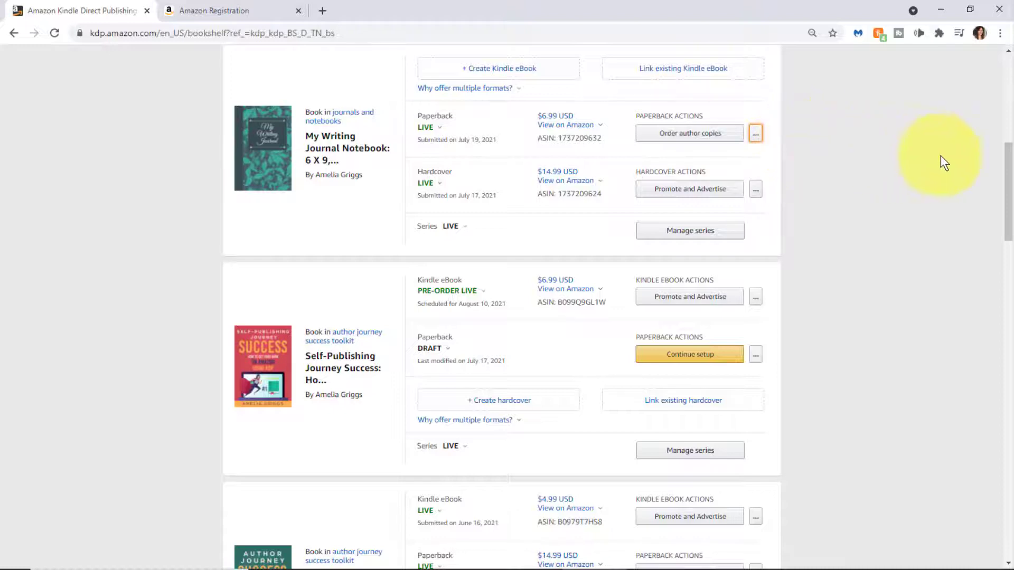
left_click_drag(1009, 158, 1011, 475)
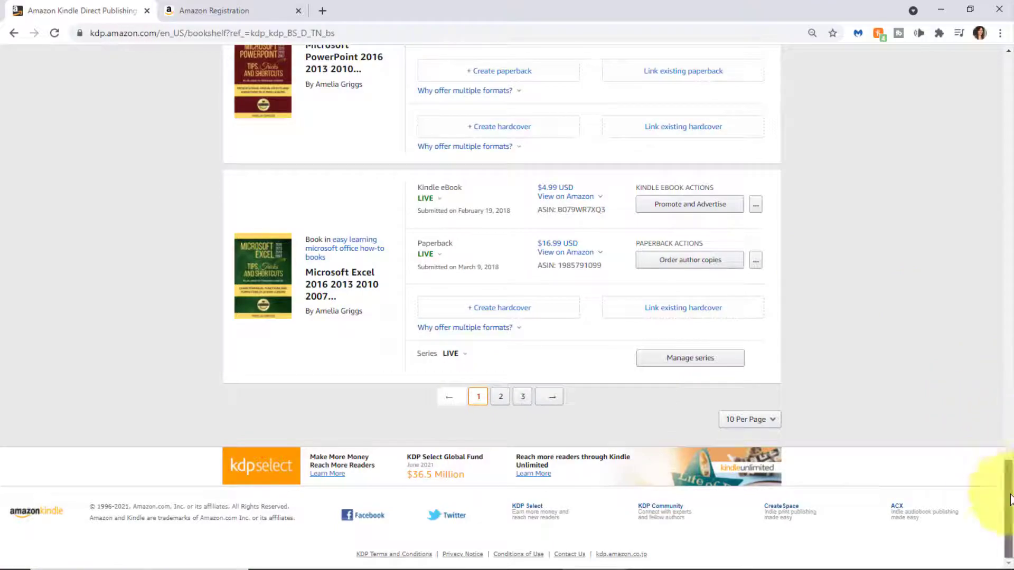
Scroll back up to the Create a New Title section at the top of the Bookshelf
scroll(1008, 470, "up", 2)
left_click_drag(1008, 470, 1011, 180)
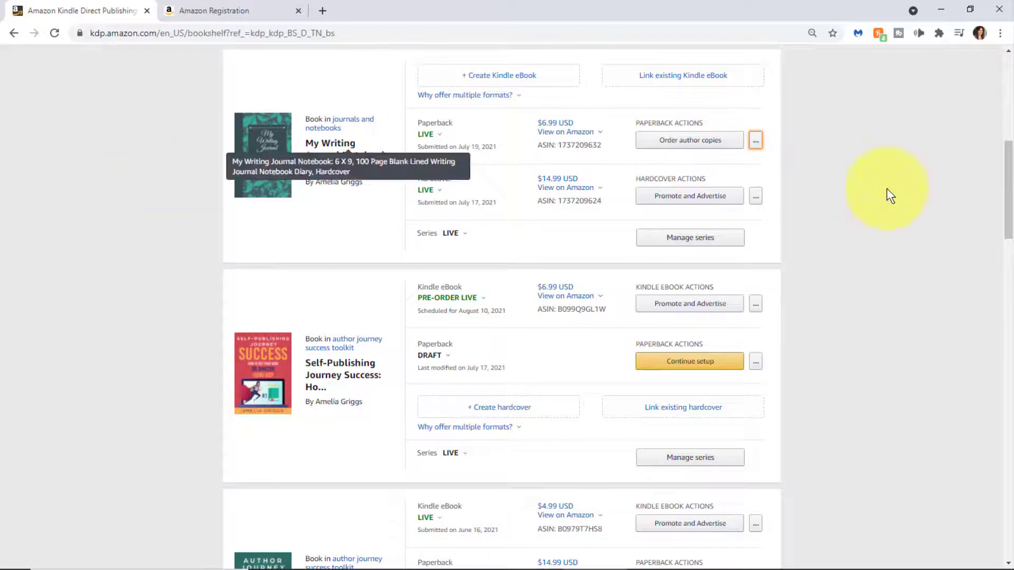
left_click_drag(1006, 215, 1008, 101)
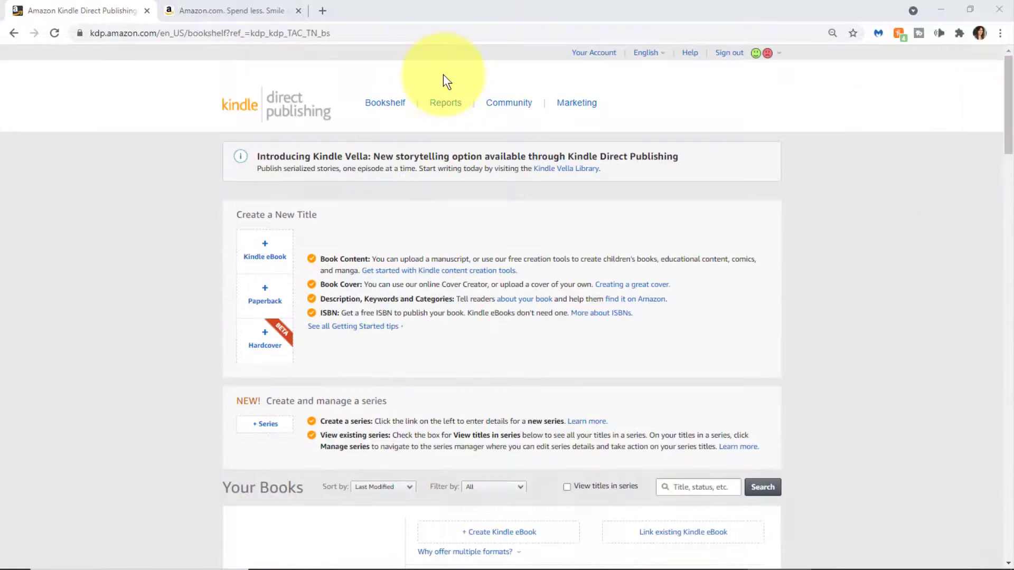
On the Sales Dashboard, uncheck Free Units Ordered (eBook) in the Units Ordered chart
left_click(446, 105)
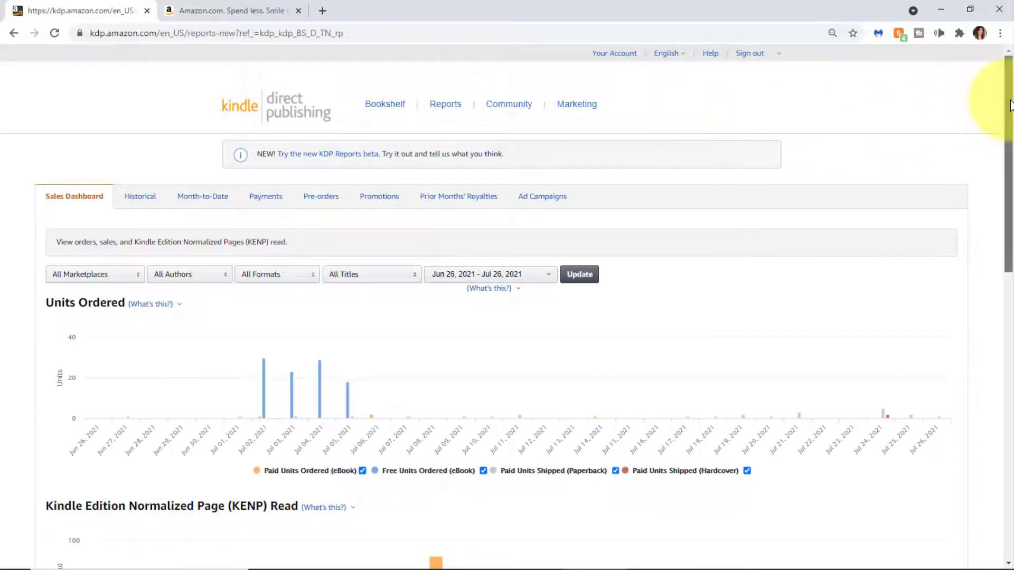
left_click_drag(1011, 107, 1010, 158)
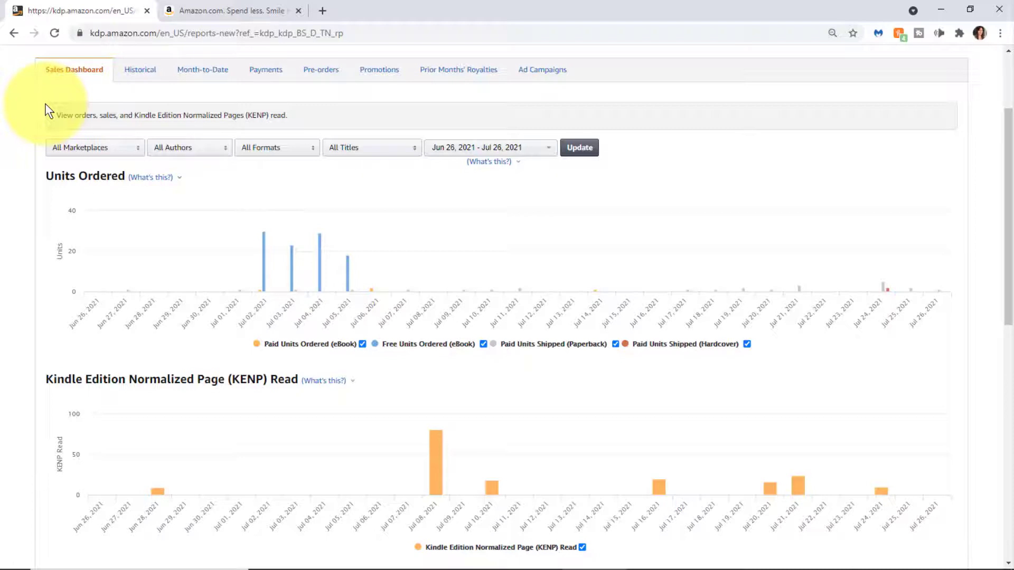
mouse_move(274, 254)
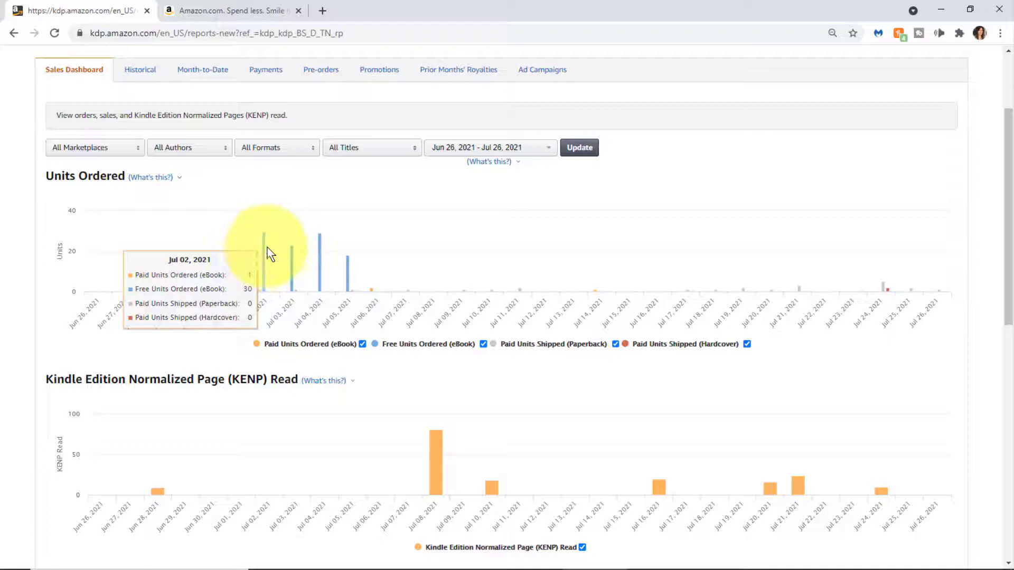
left_click(483, 344)
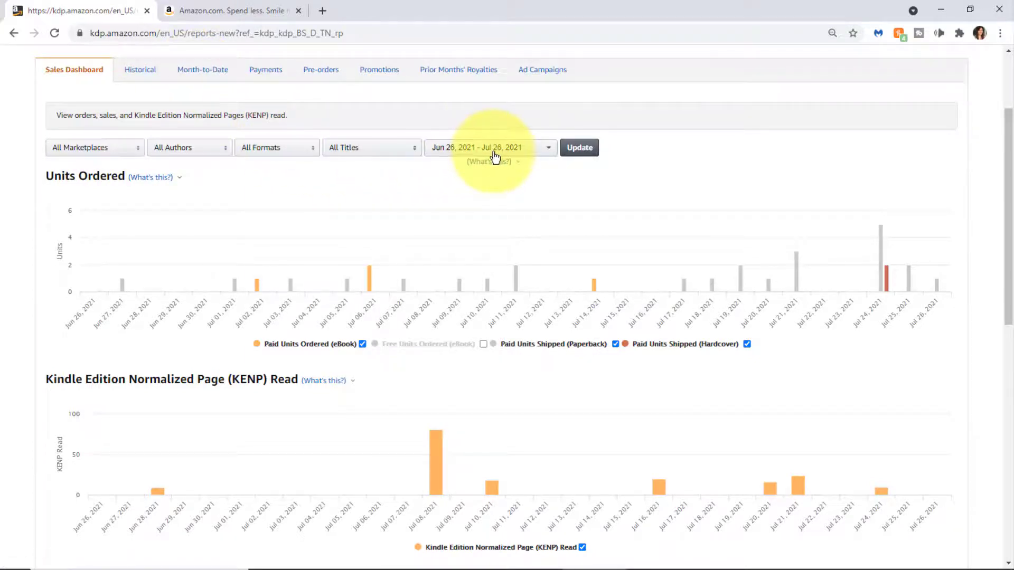
Set the dashboard range to Last 90 Days (Apr 27 – Jul 26, 2021) and review the KENP chart and Royalties Earned table
left_click(549, 153)
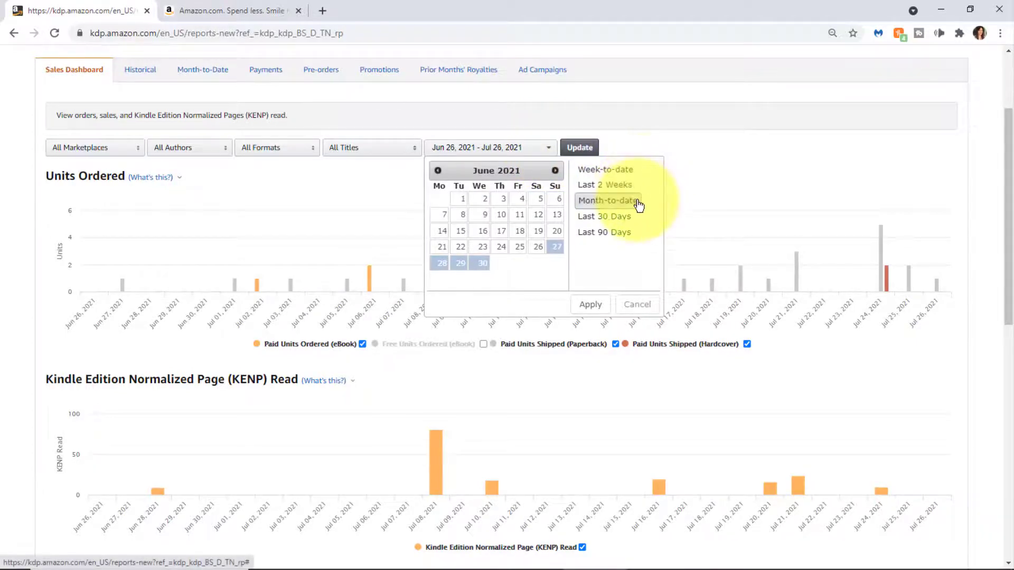
left_click(625, 233)
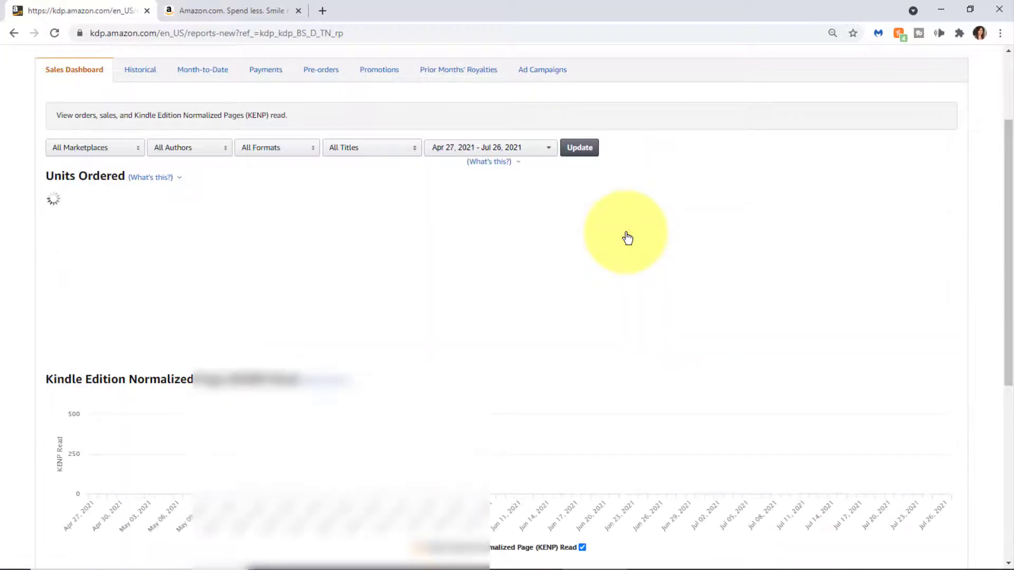
left_click_drag(1003, 164, 1005, 270)
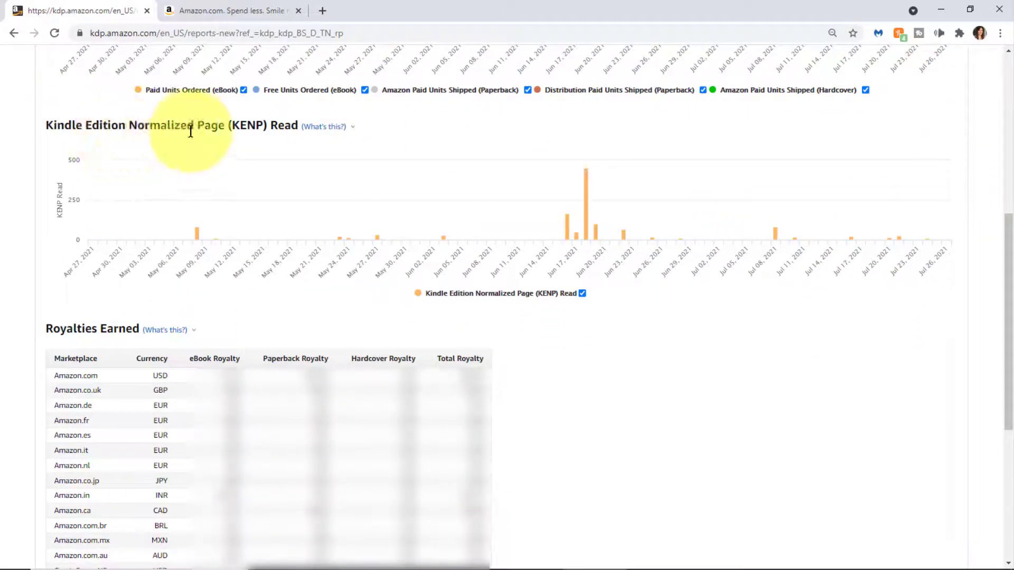
mouse_move(587, 181)
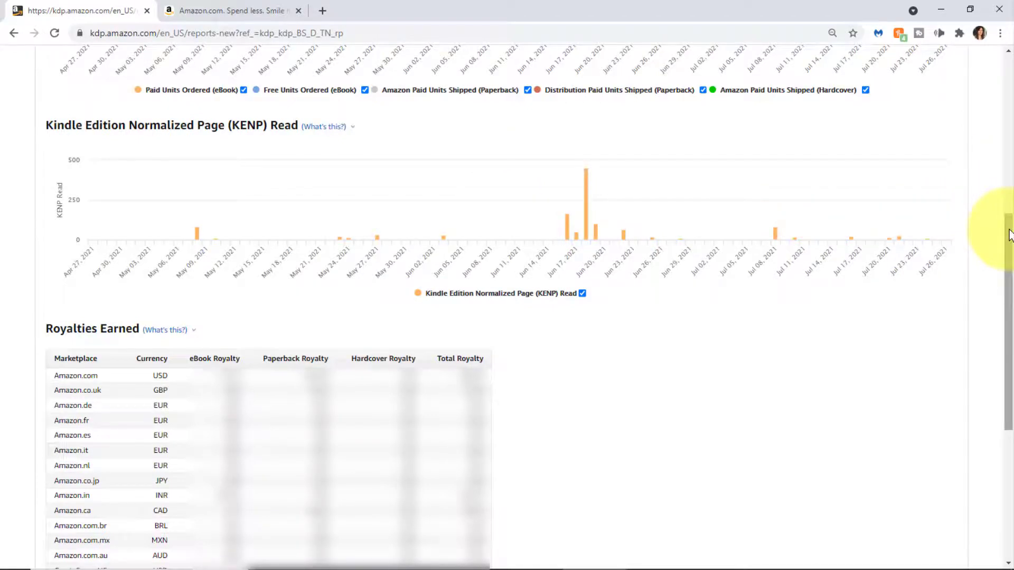
left_click_drag(1008, 235, 998, 21)
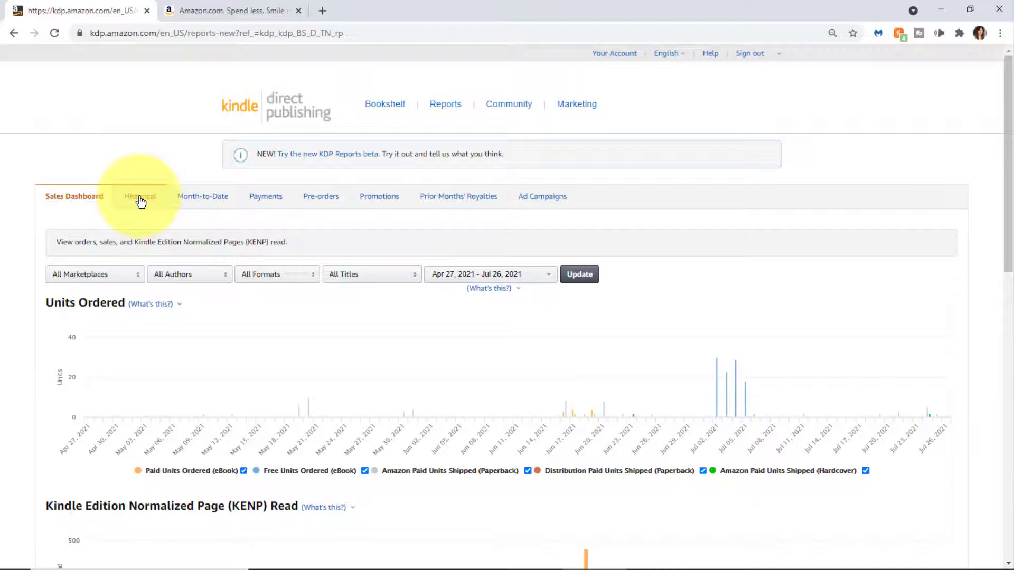
Show the Historical report for Last Year
left_click(140, 200)
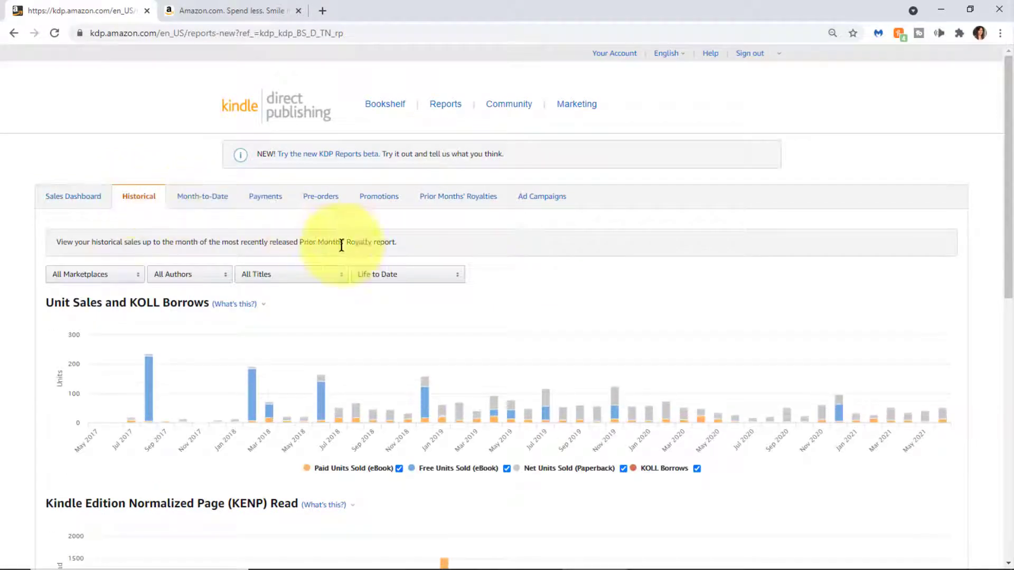
left_click(455, 278)
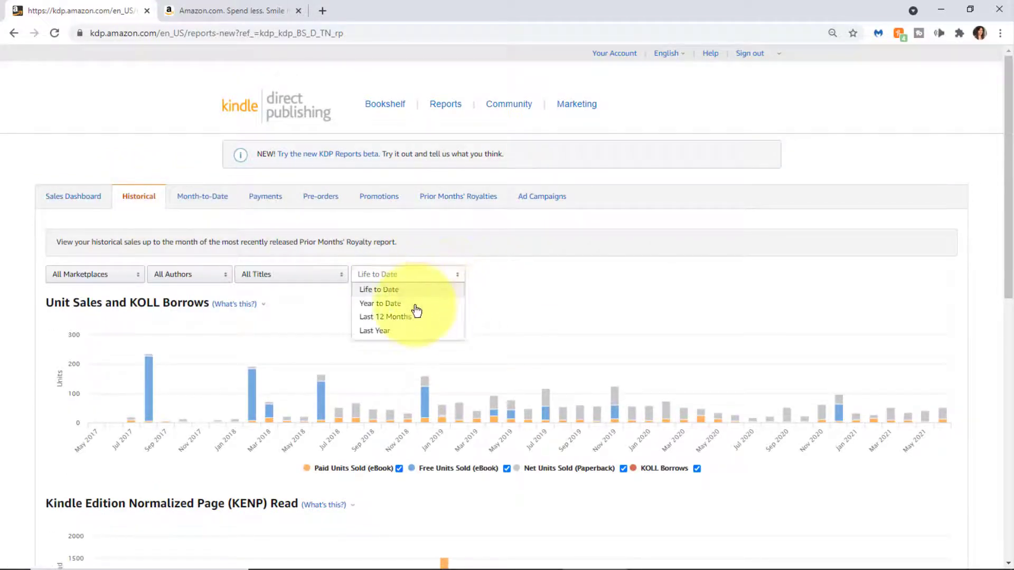
left_click(390, 331)
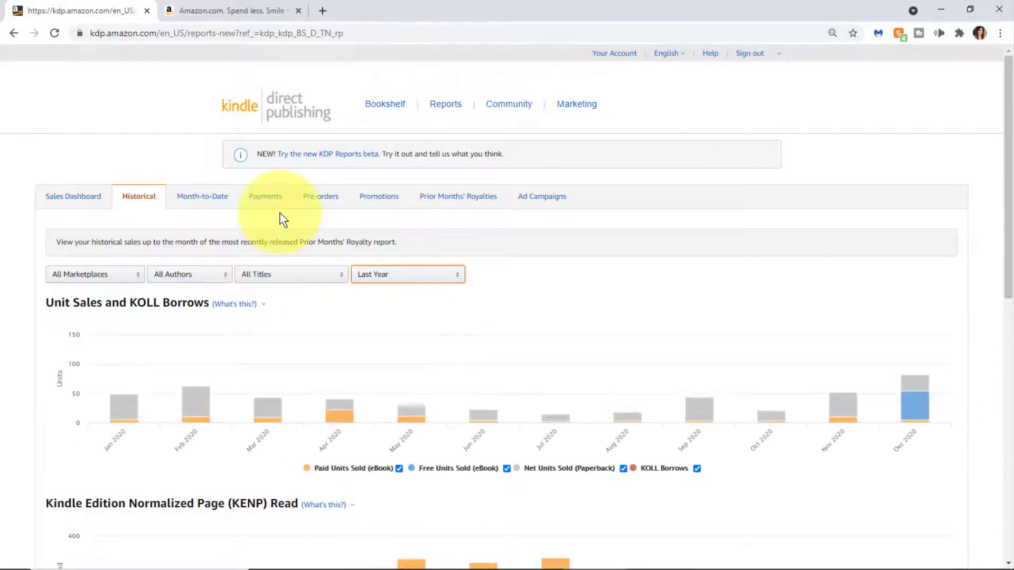
View the Month-to-Date, Payments, Pre-orders, Promotions and Prior Months' Royalties reports
left_click(209, 201)
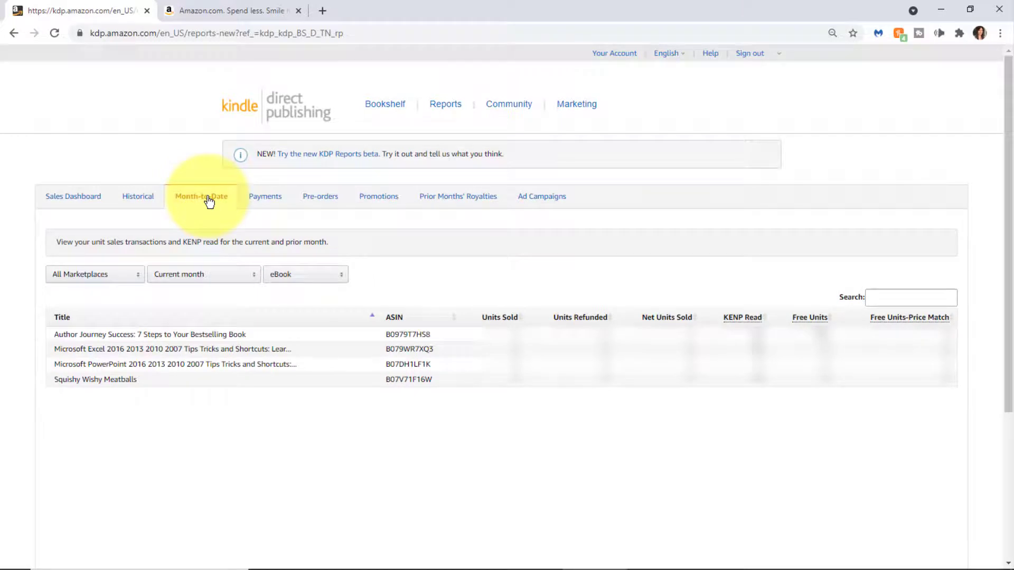
left_click(276, 202)
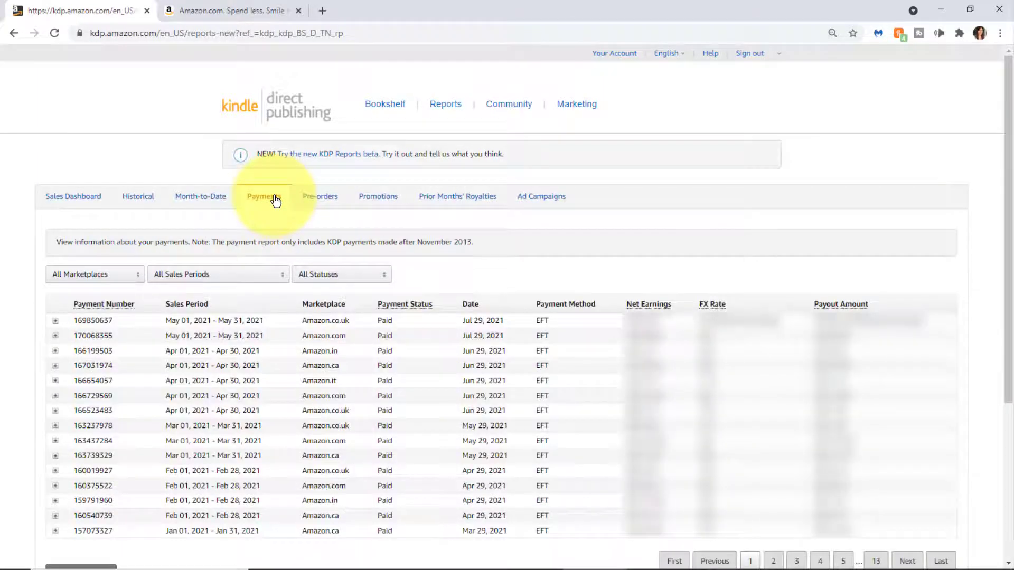
left_click(320, 203)
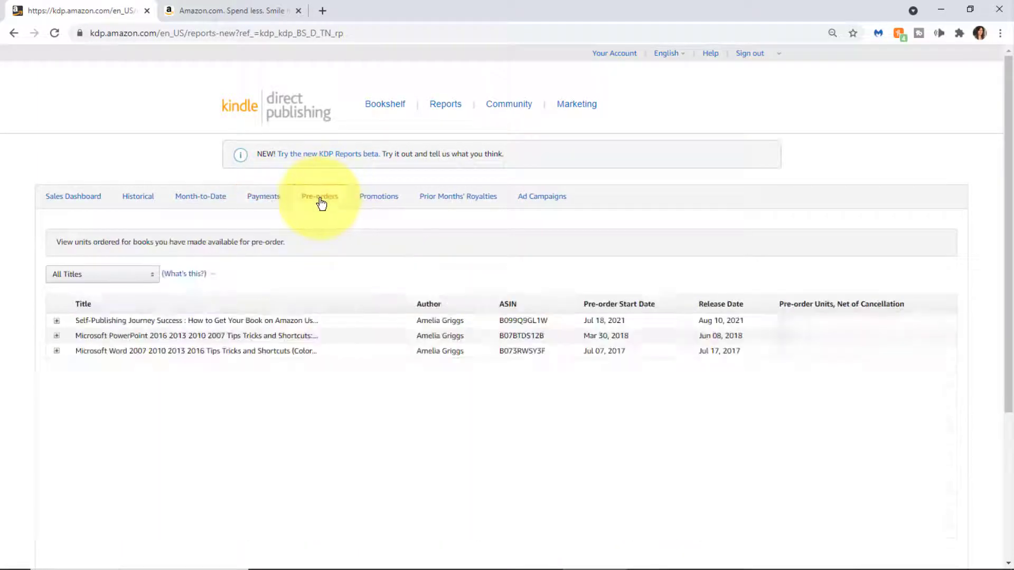
left_click(387, 203)
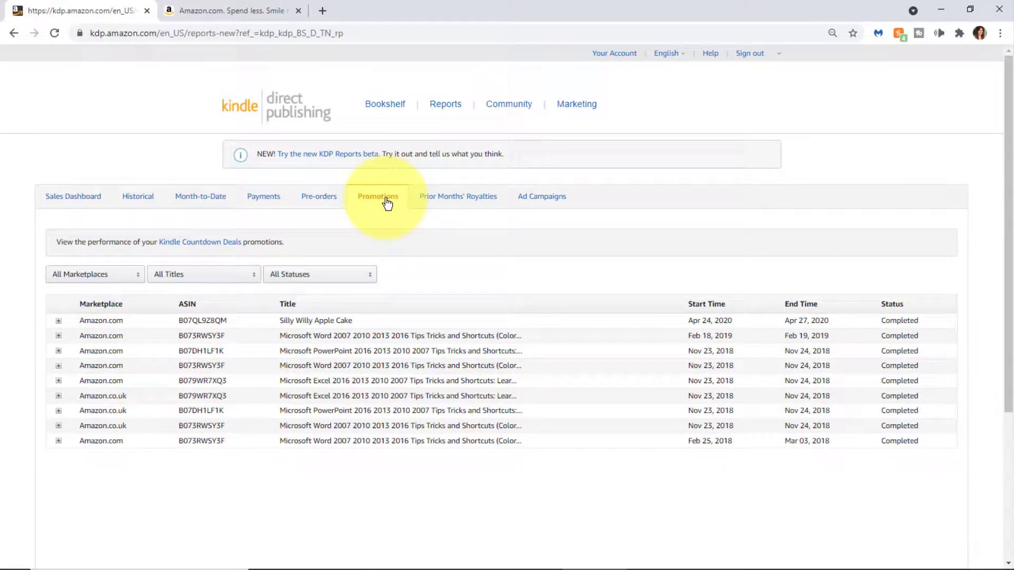
left_click(459, 202)
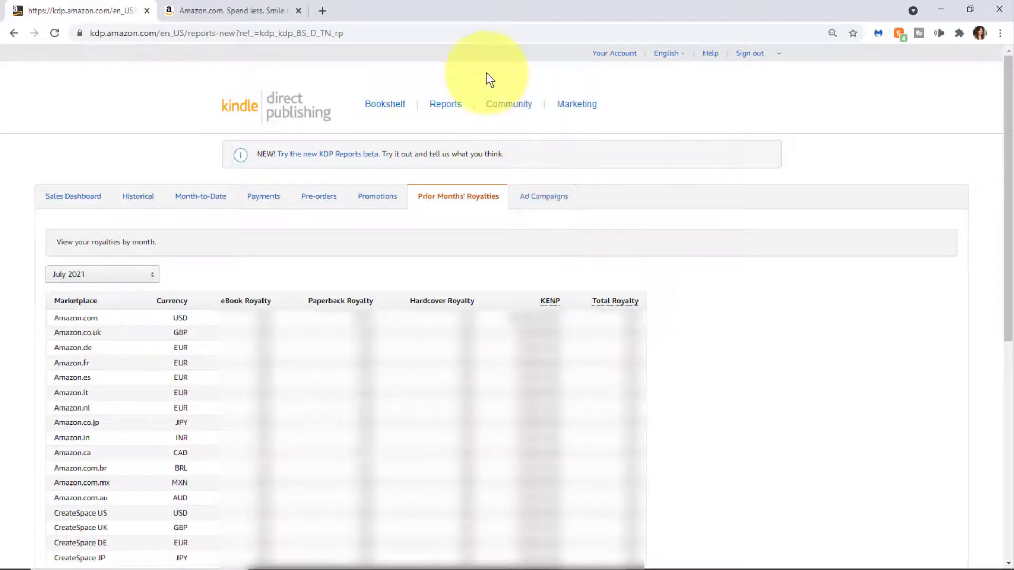
Go to the KDP Community forum from the top navigation
left_click(508, 108)
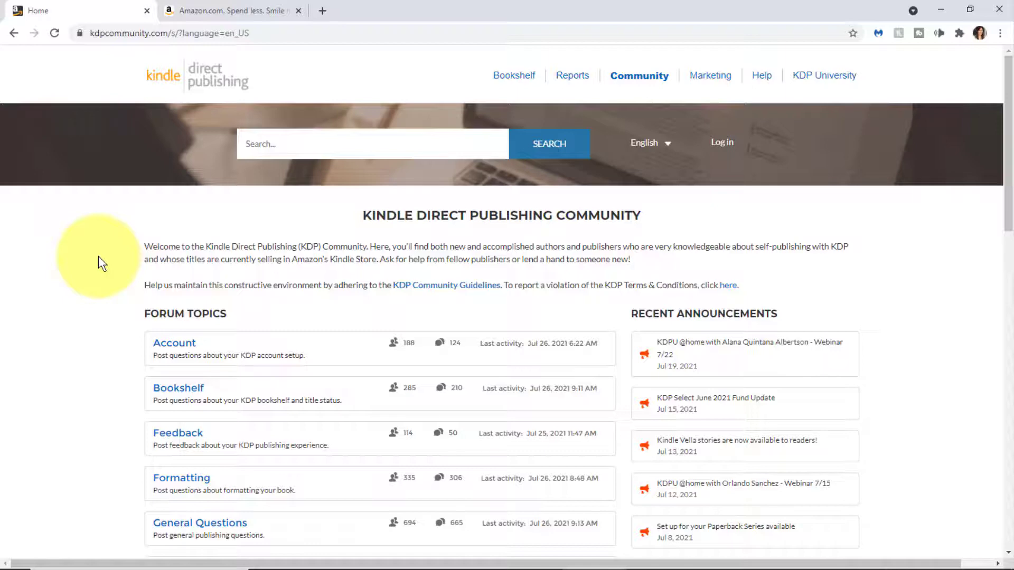
Return to the Bookshelf, then open Marketing Resources and scroll through its promotion options
left_click(527, 80)
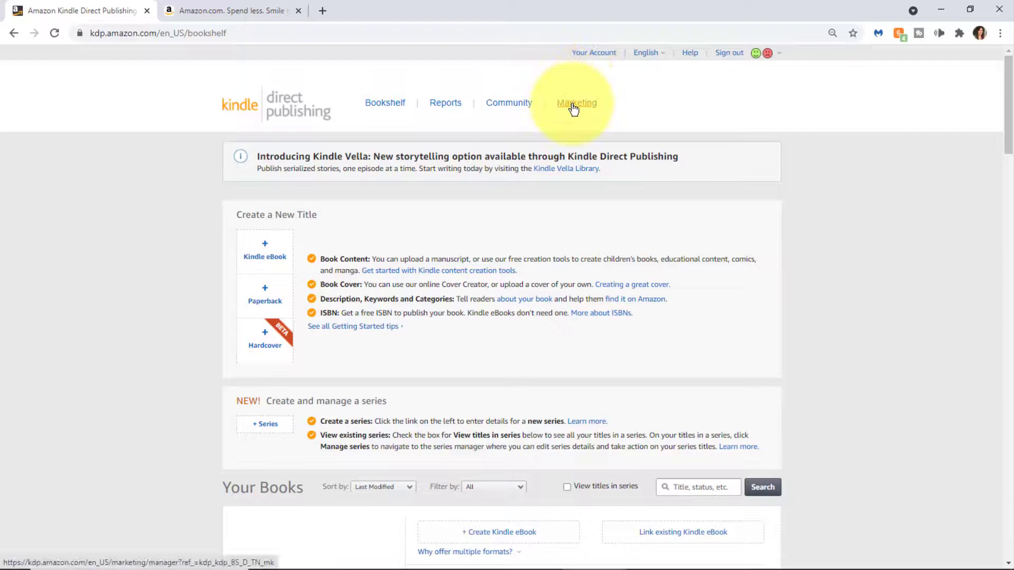
left_click(574, 106)
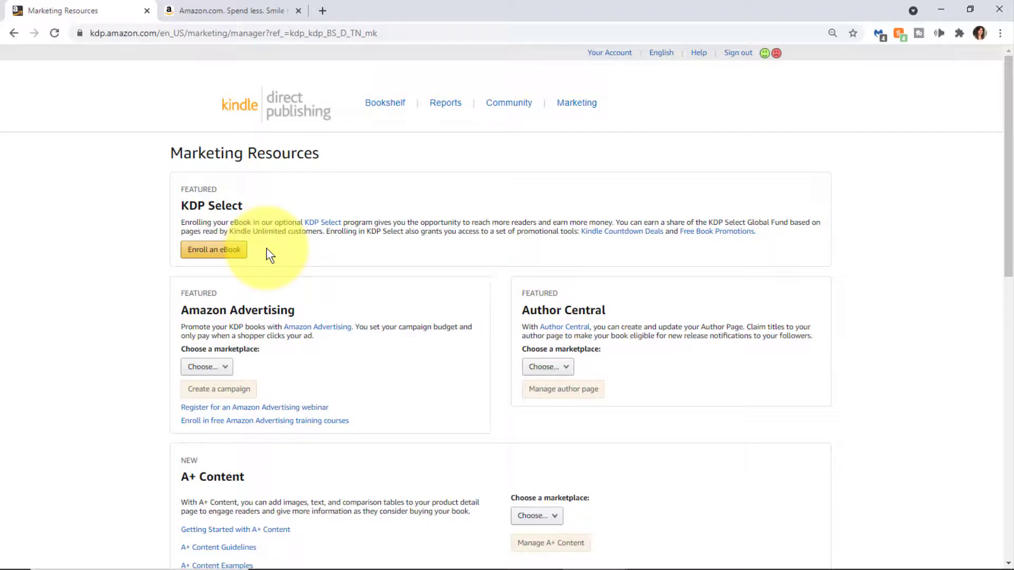
scroll(382, 132, "down", 3)
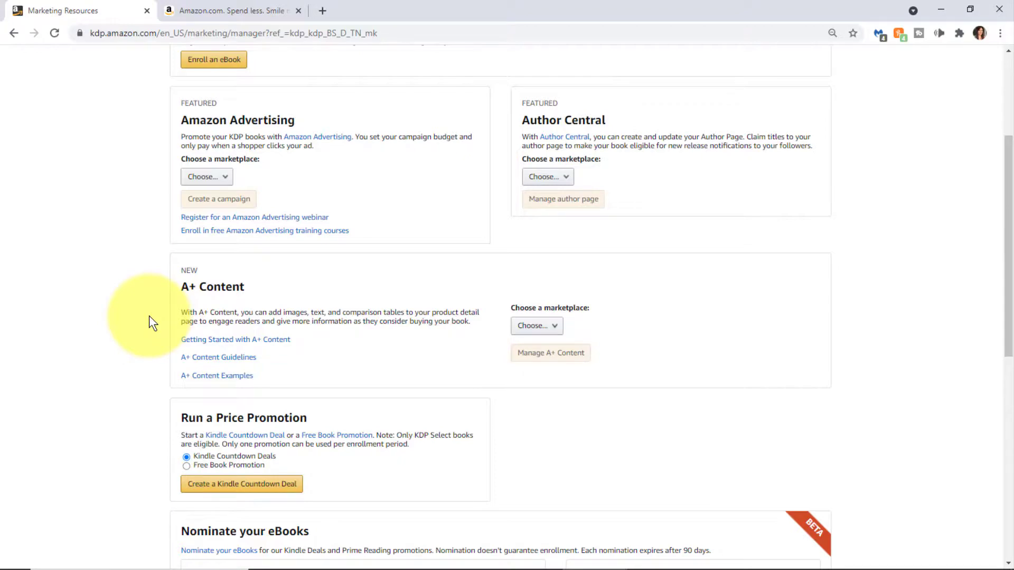
left_click_drag(1007, 268, 1006, 422)
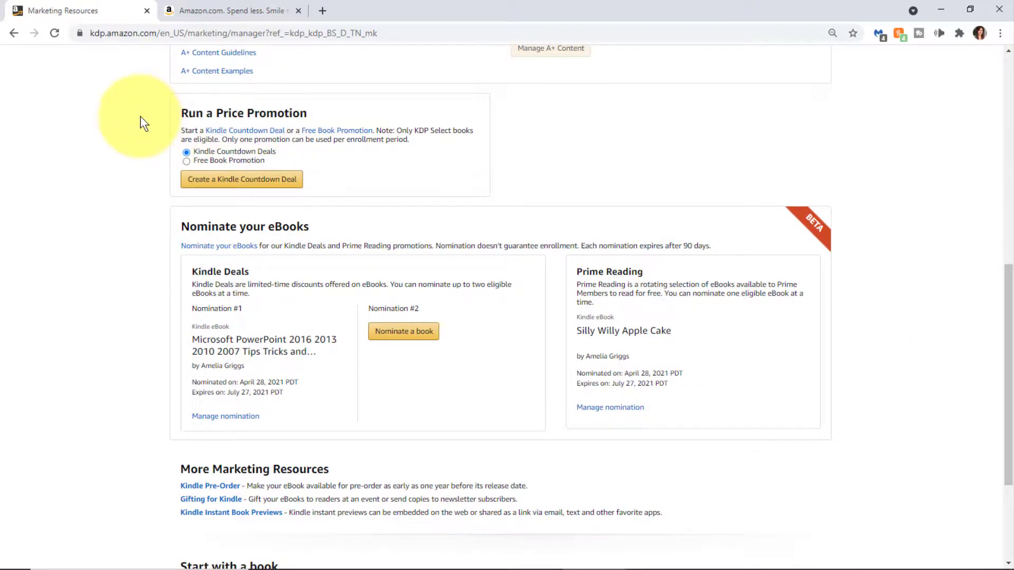
left_click_drag(1010, 301, 1010, 367)
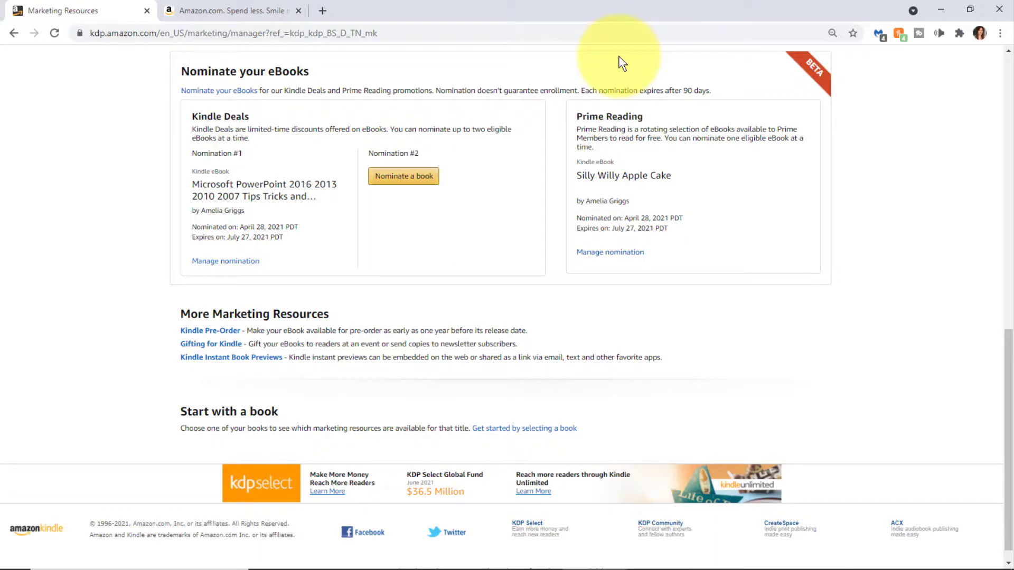
left_click(409, 178)
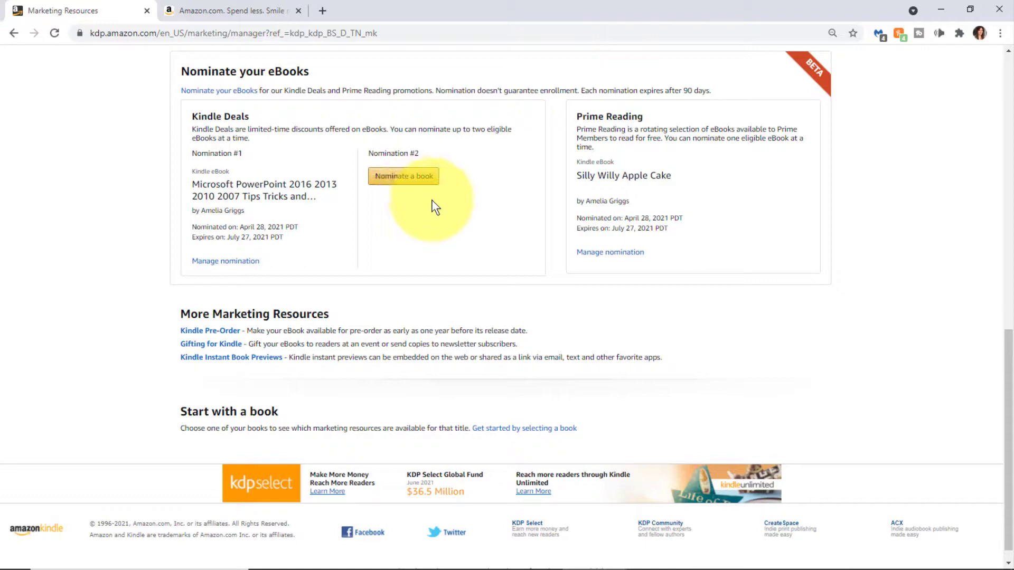
left_click_drag(1006, 385, 952, 103)
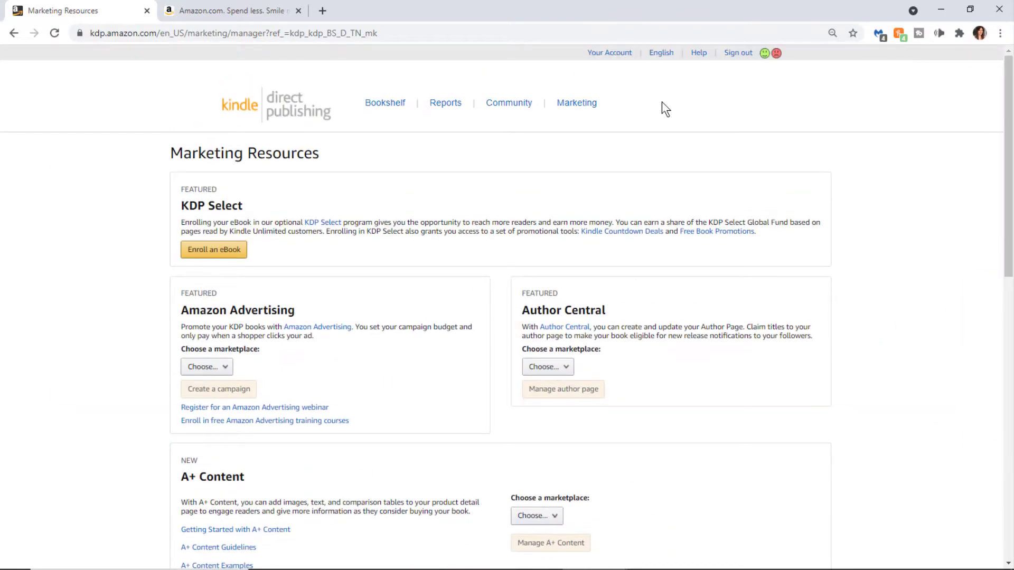